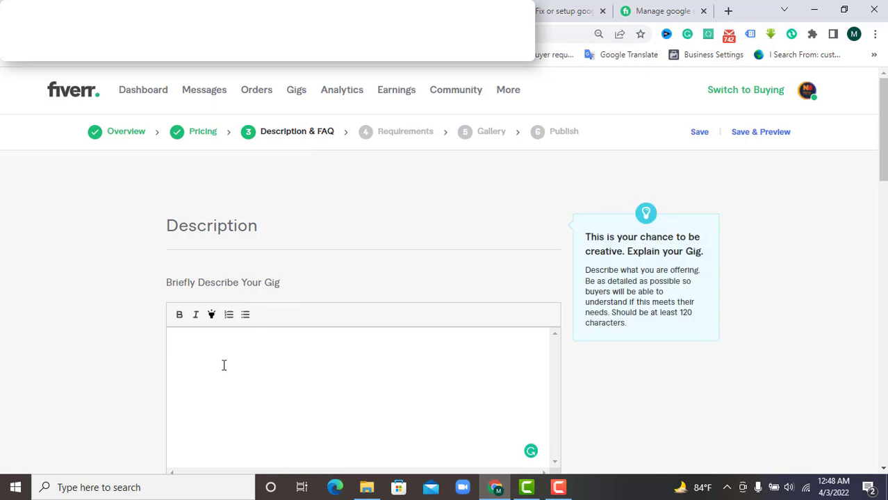
Examine the empty gig description field and the guidance beside it on the Description & FAQ page
scroll(224, 365, "down", 1)
scroll(226, 372, "down", 1)
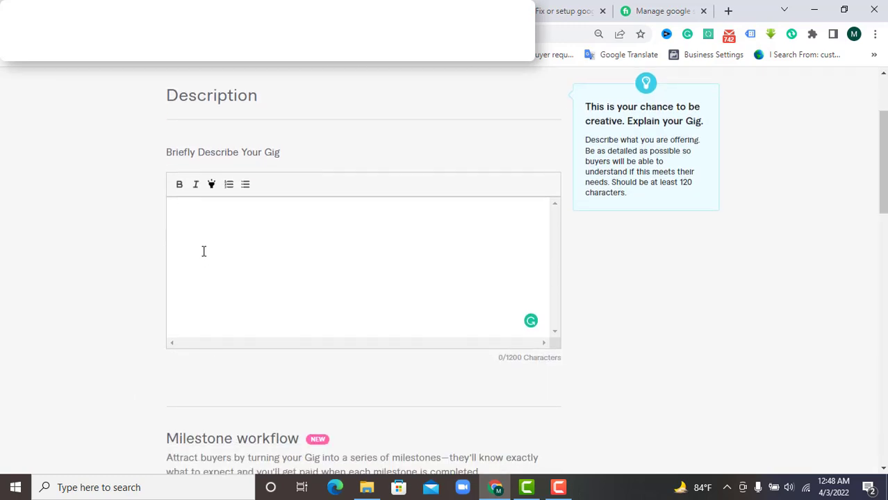
left_click(204, 250)
scroll(230, 259, "up", 1)
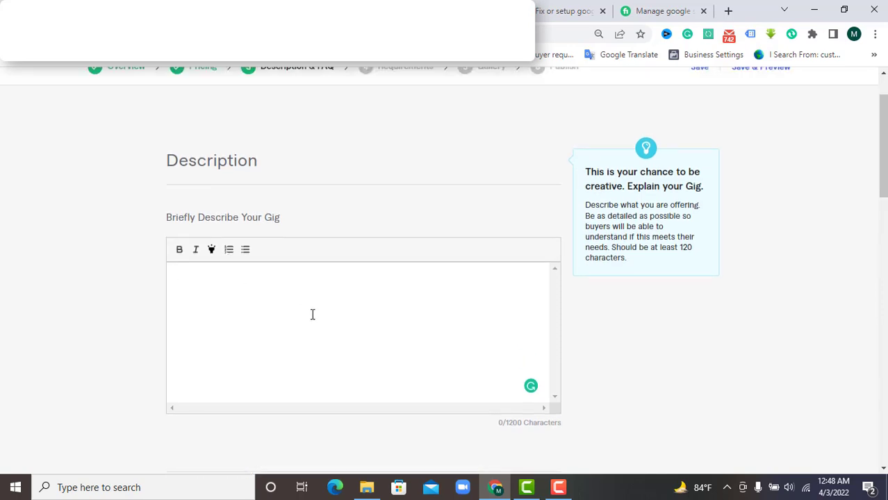
scroll(311, 313, "up", 1)
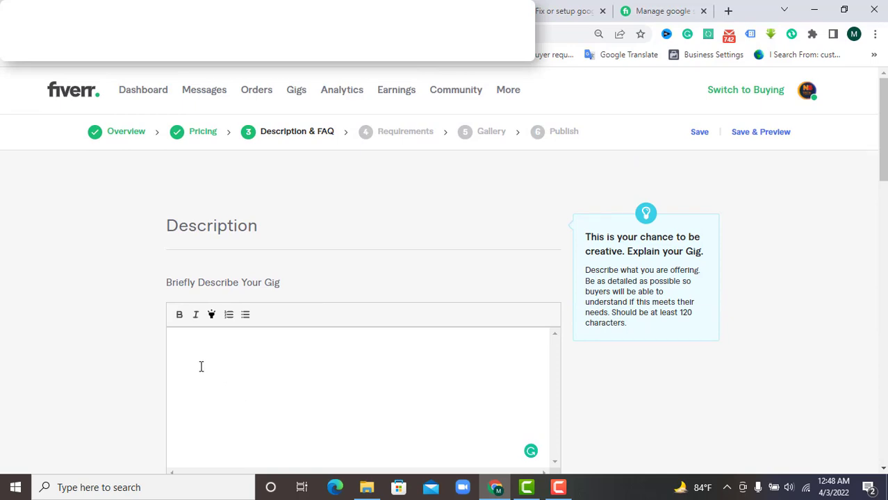
Open the reference gig about managing Google Shopping product feeds and examine its description
left_click(638, 13)
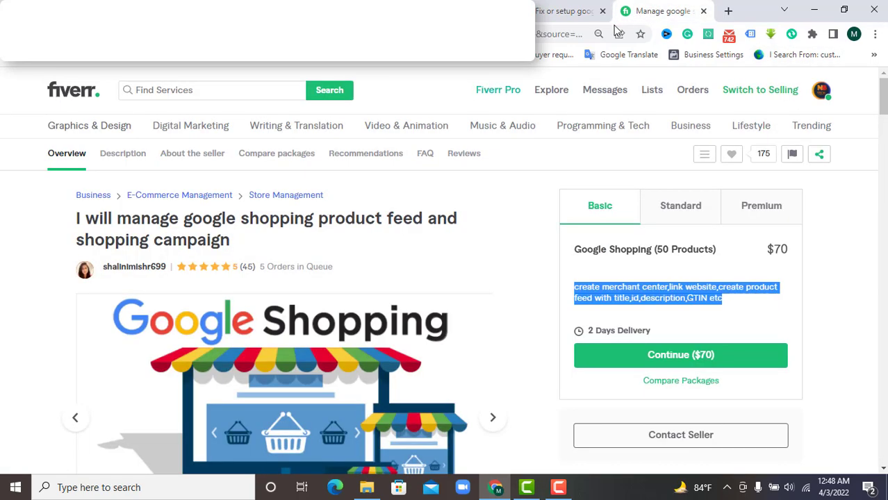
scroll(452, 248, "down", 8)
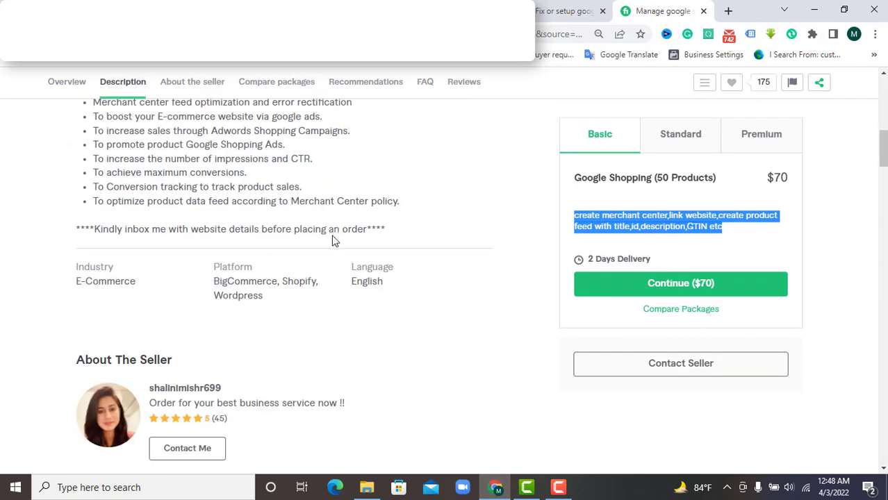
scroll(417, 215, "up", 5)
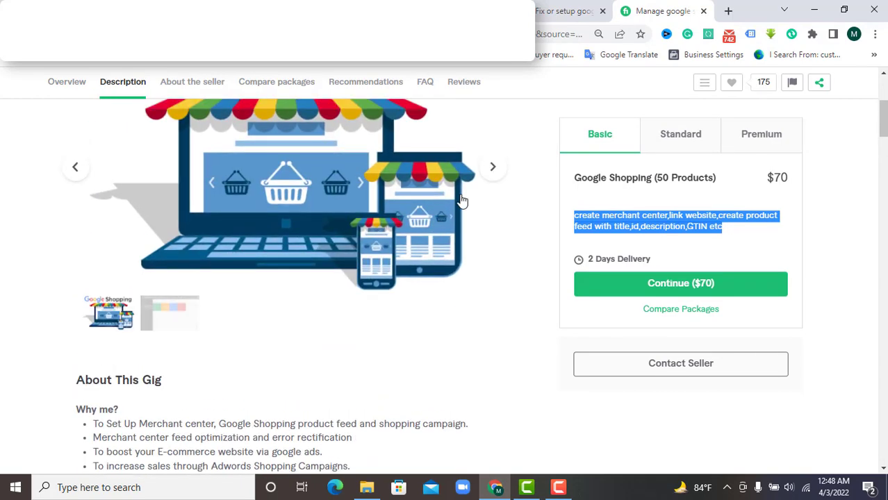
scroll(462, 200, "up", 4)
Open the other reference gig about fixing or setting up Google Shopping and examine its About This Gig text and service list
left_click(539, 17)
scroll(402, 218, "down", 5)
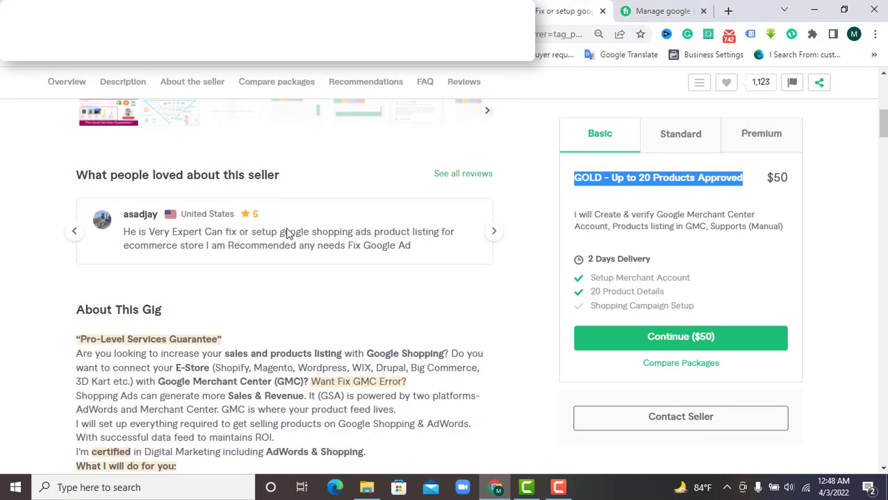
scroll(278, 232, "down", 1)
scroll(233, 247, "down", 3)
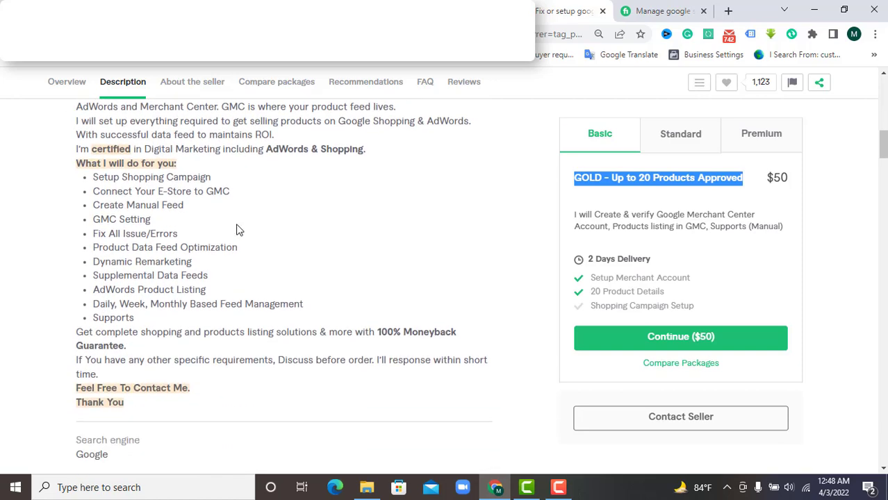
scroll(236, 230, "down", 1)
left_click_drag(93, 141, 234, 278)
scroll(318, 231, "up", 3)
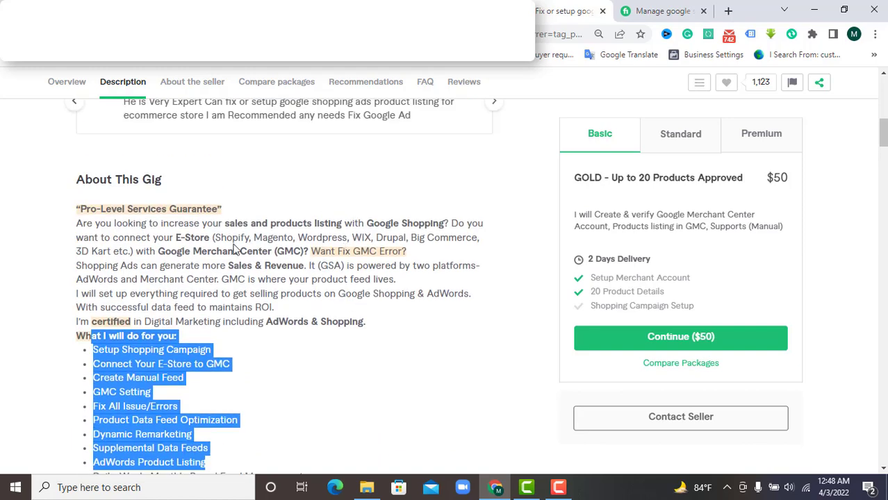
left_click(204, 278)
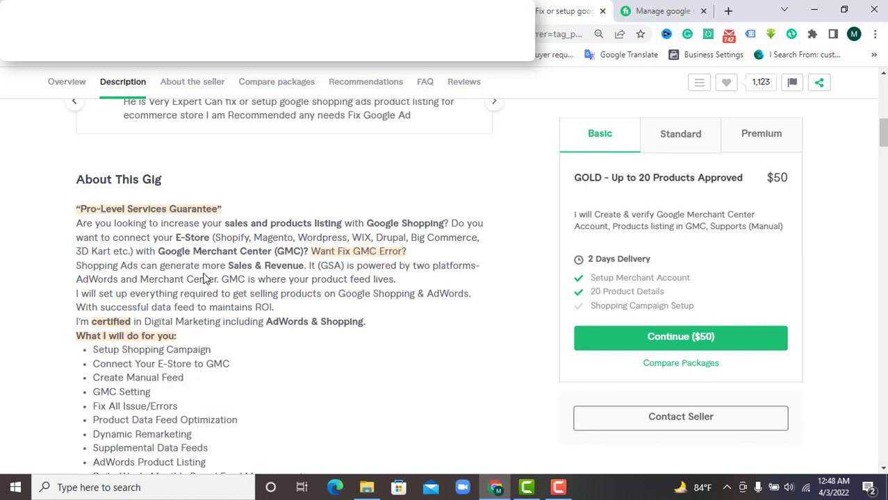
left_click_drag(384, 327, 83, 223)
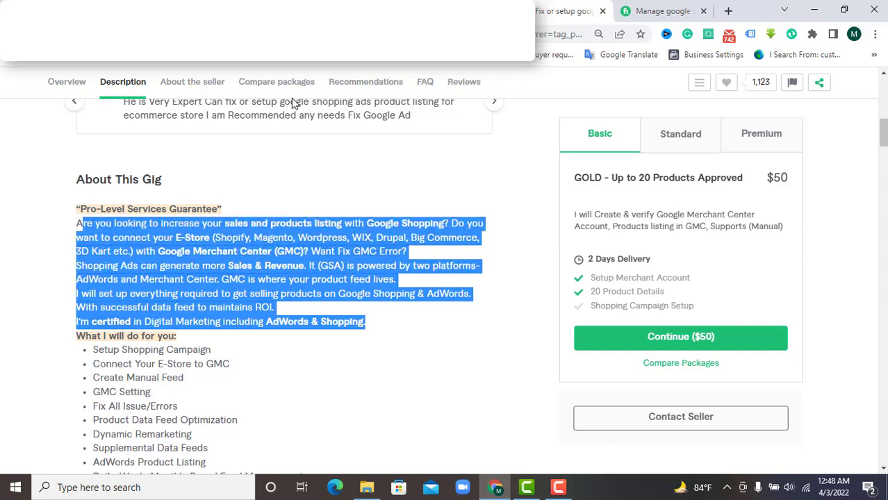
left_click(151, 232)
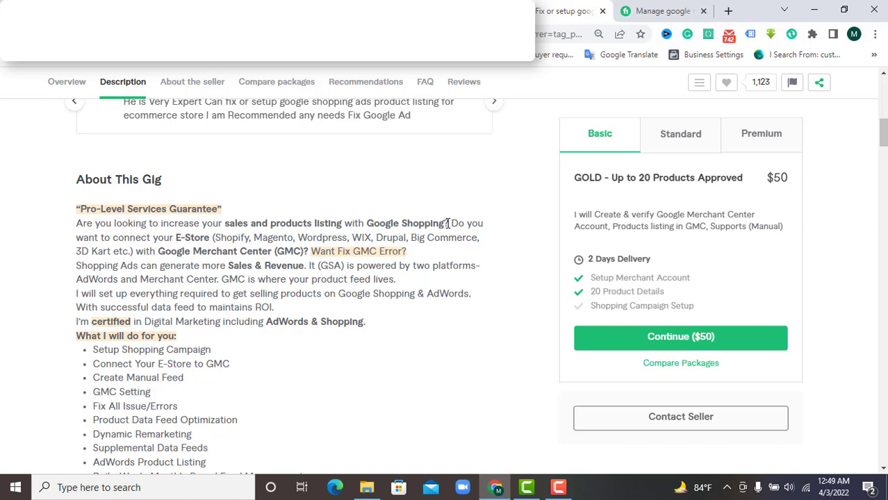
Examine the reference gig's opening question, its certification sentence about AdWords & Shopping, and the What I will do for you list
left_click_drag(448, 223, 78, 222)
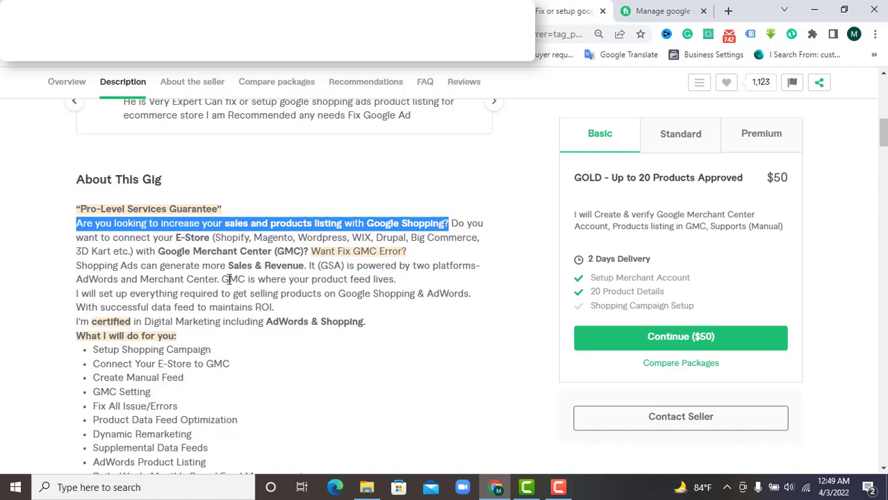
left_click_drag(286, 308, 98, 237)
double_click(118, 323)
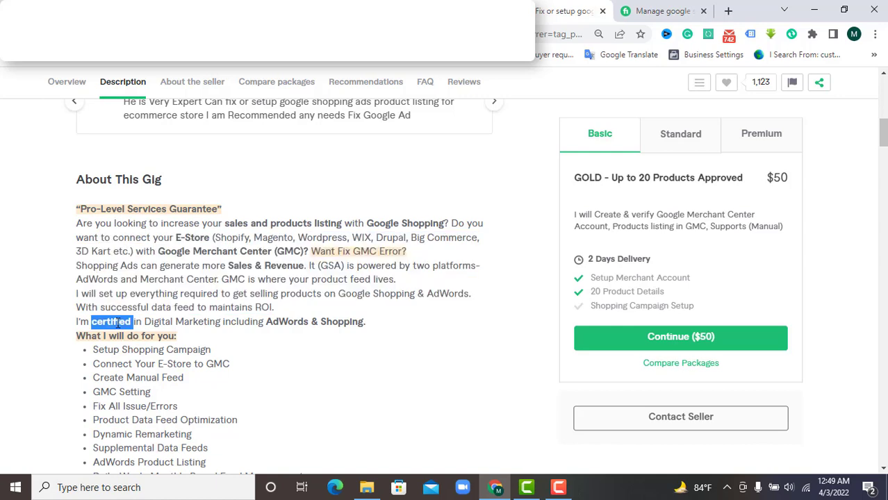
left_click(291, 322)
double_click(290, 322)
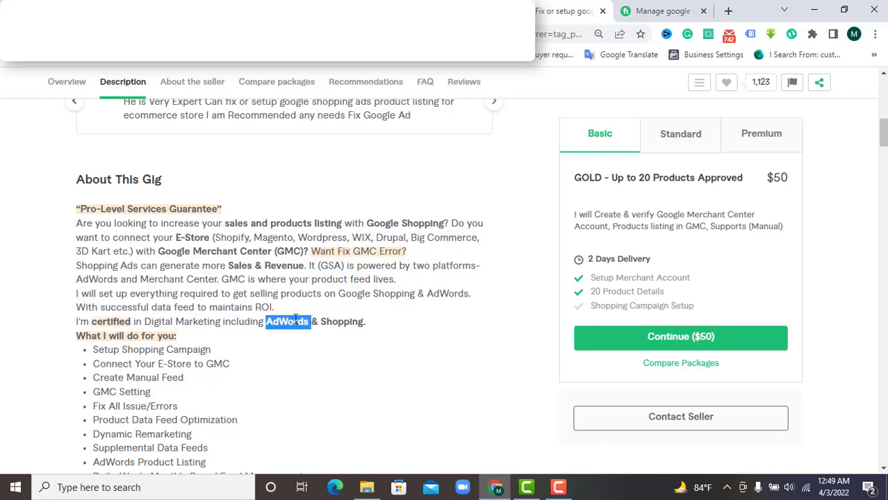
left_click_drag(367, 322, 163, 314)
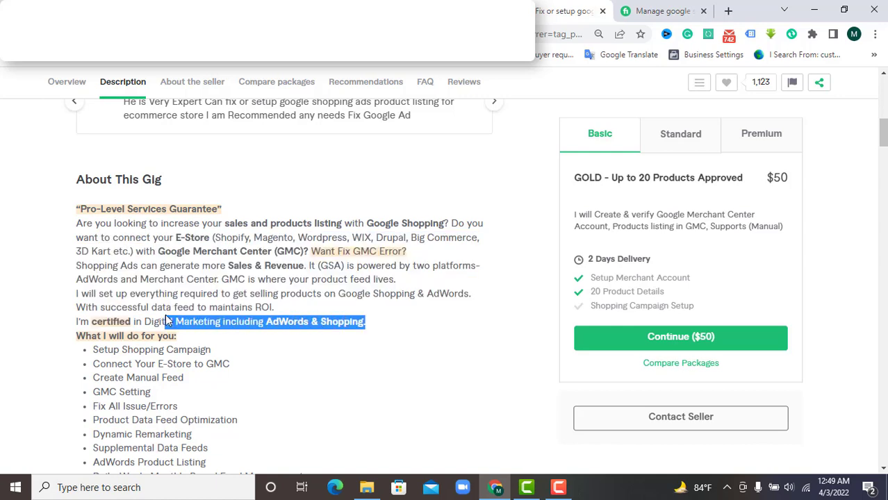
left_click(249, 312)
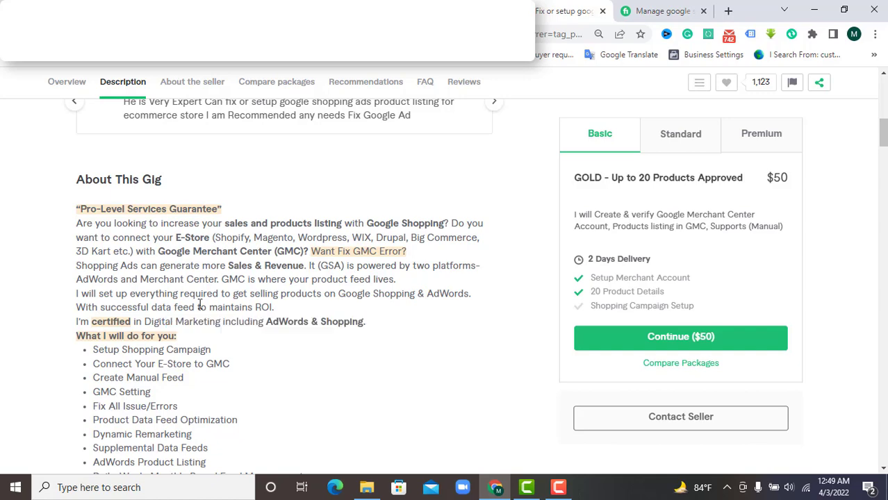
scroll(201, 303, "down", 1)
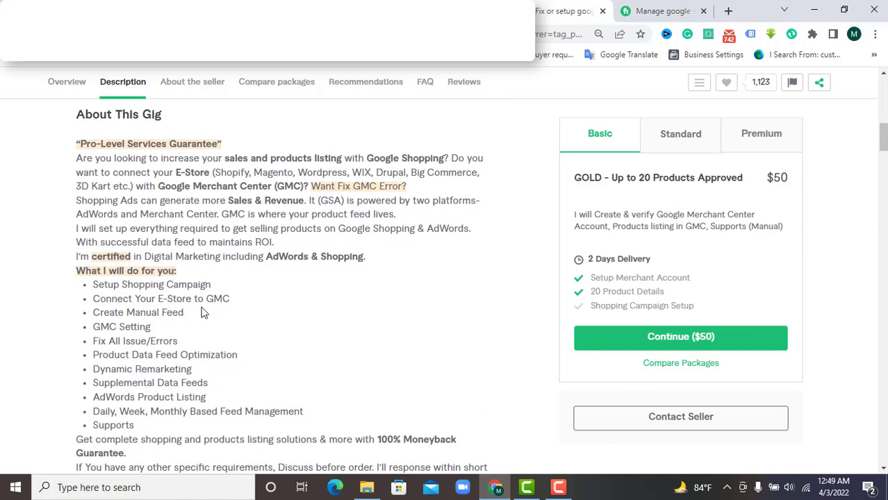
scroll(163, 342, "down", 1)
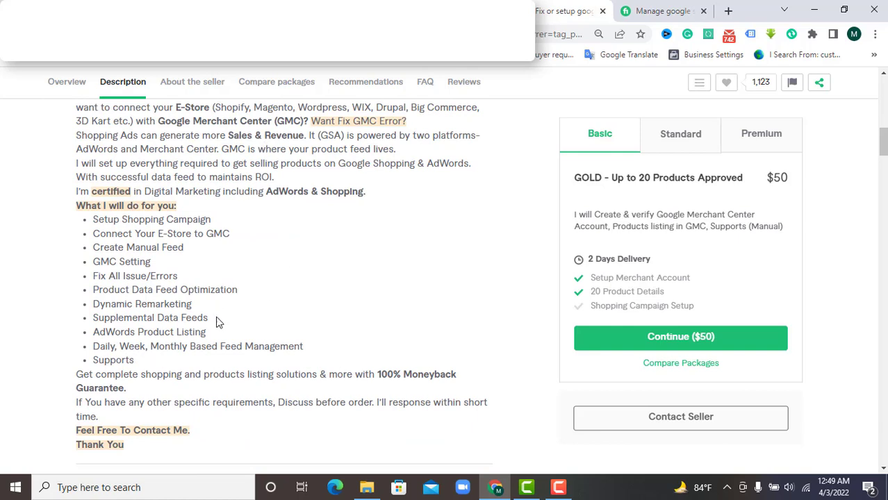
scroll(201, 278, "up", 1)
scroll(204, 274, "up", 1)
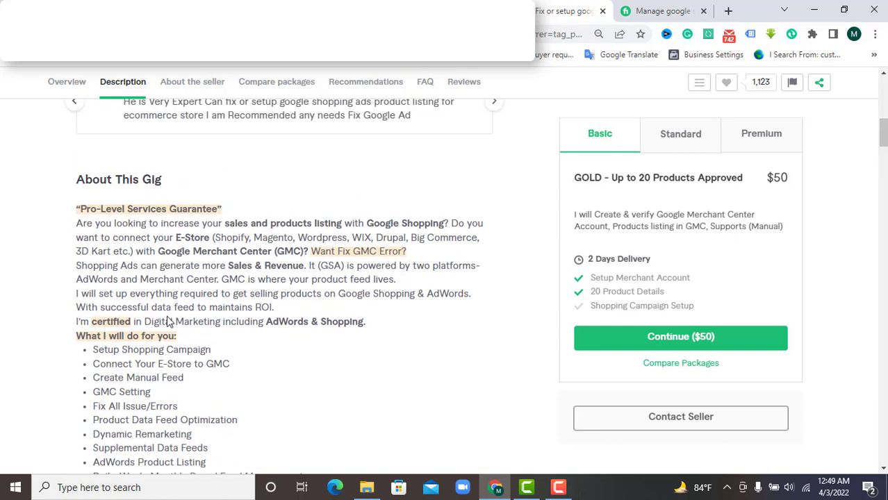
Examine the reference description's opening questions, its Shopping Ads explanation and the sentence promising to set up everything required for selling products
triple_click(120, 225)
left_click(275, 224)
left_click_drag(452, 223, 78, 225)
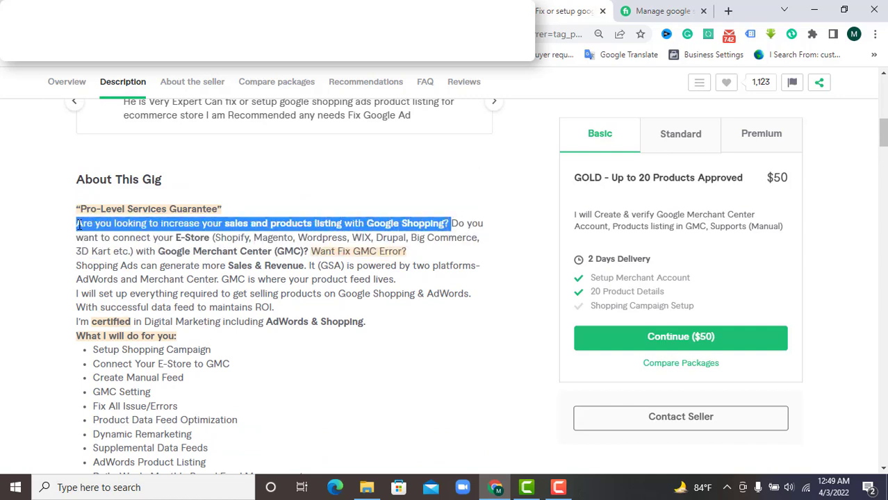
left_click(298, 221)
triple_click(315, 221)
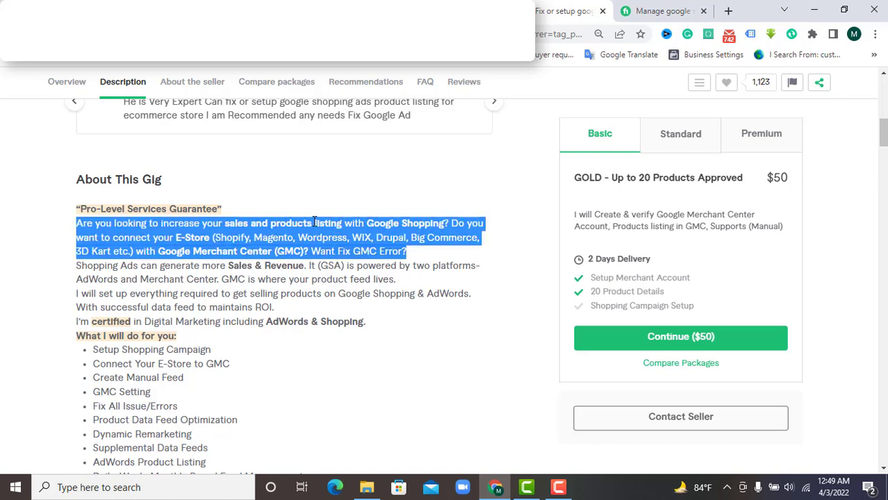
left_click(379, 221)
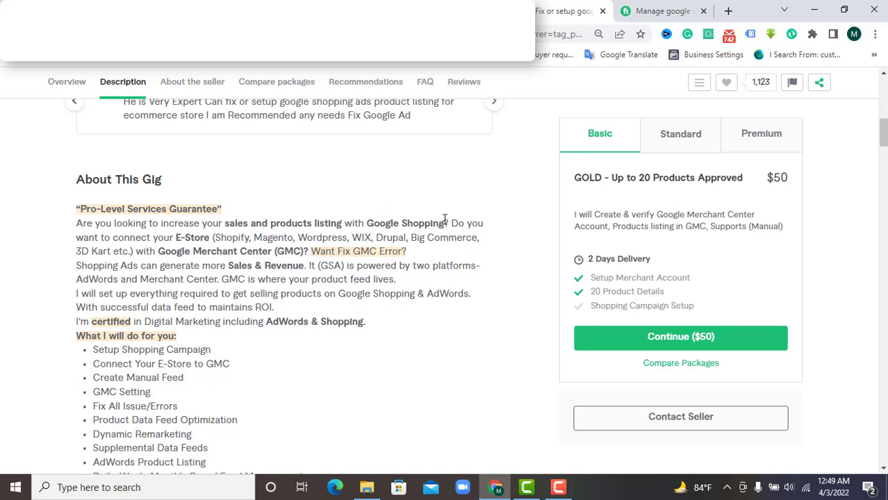
left_click_drag(452, 222, 423, 267)
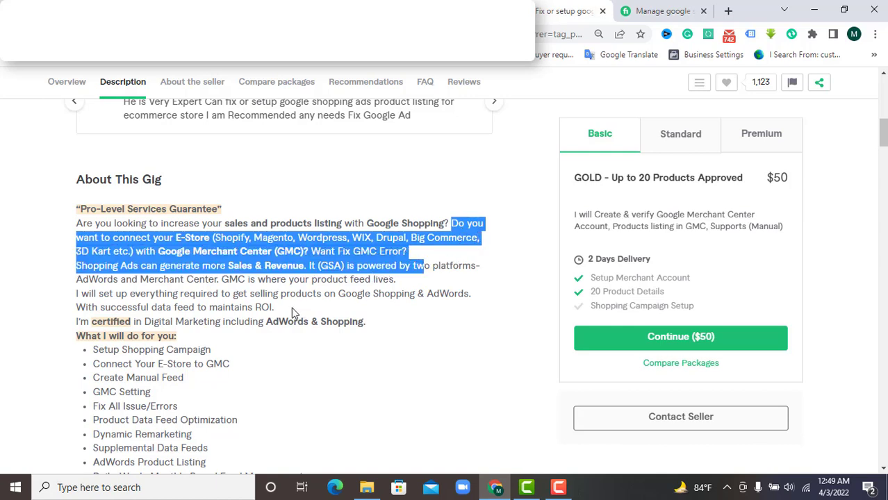
left_click(114, 295)
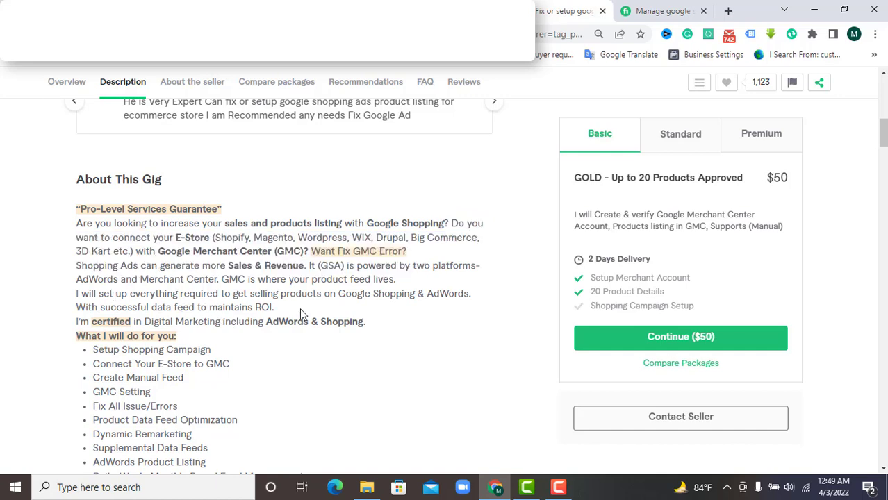
left_click_drag(300, 312, 97, 295)
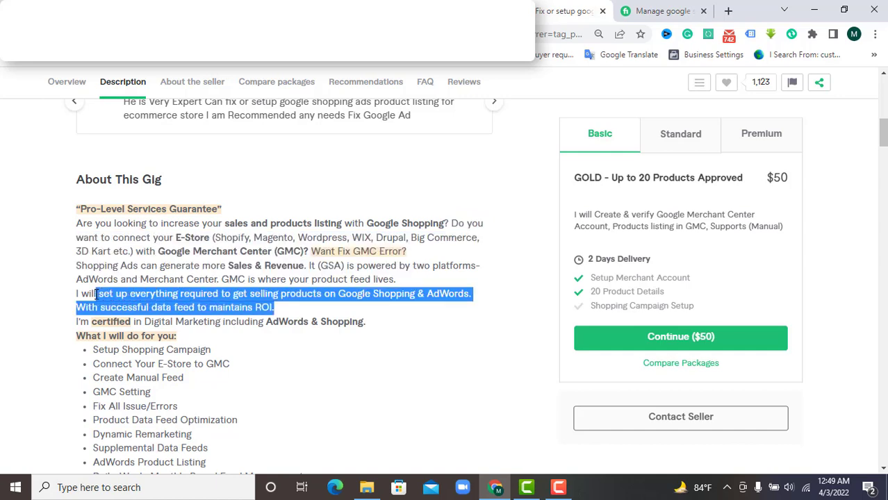
left_click(129, 295)
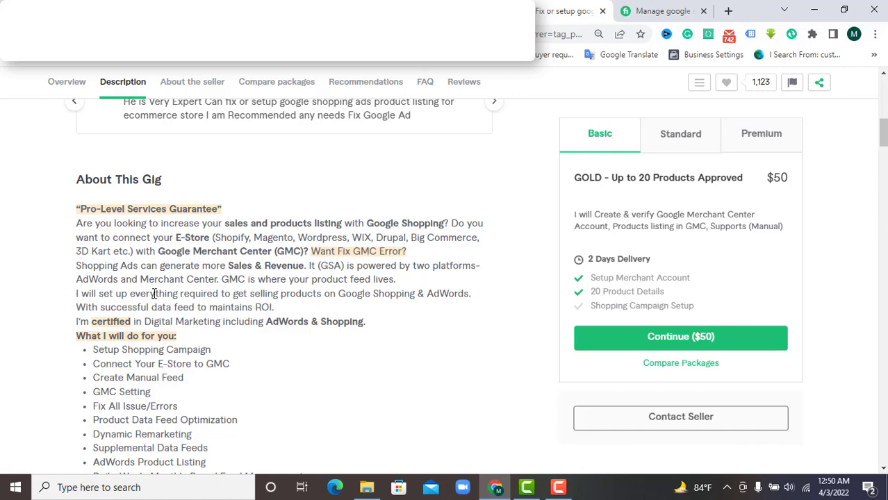
left_click_drag(301, 293, 234, 294)
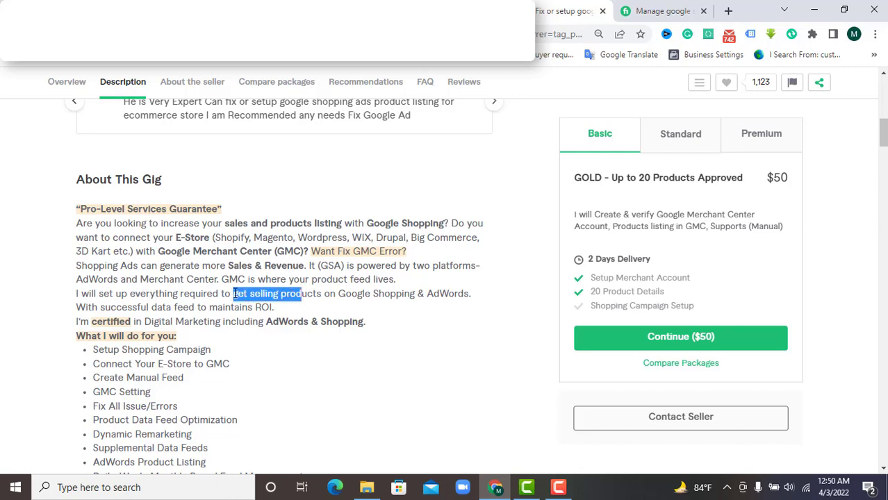
scroll(235, 294, "down", 1)
left_click(135, 281)
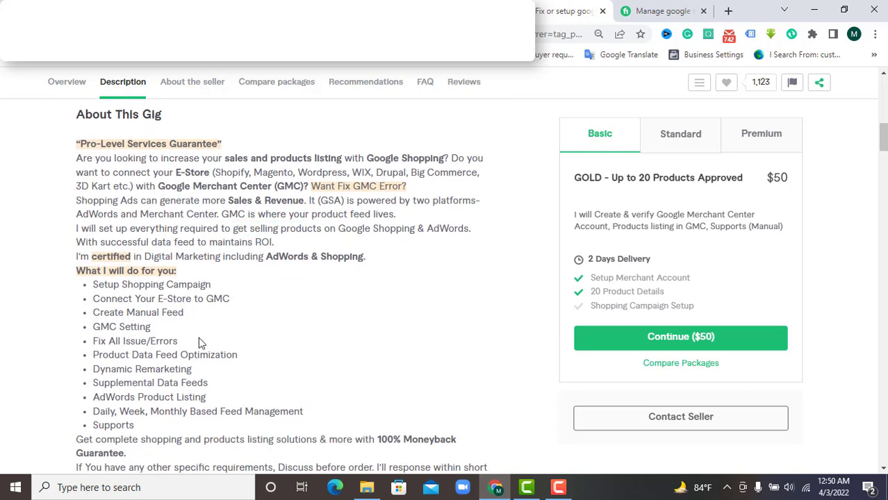
Copy the reference description from "Are you looking to increase your sales" through the "AdWords Product Listing" bullet
left_click_drag(306, 412, 93, 284)
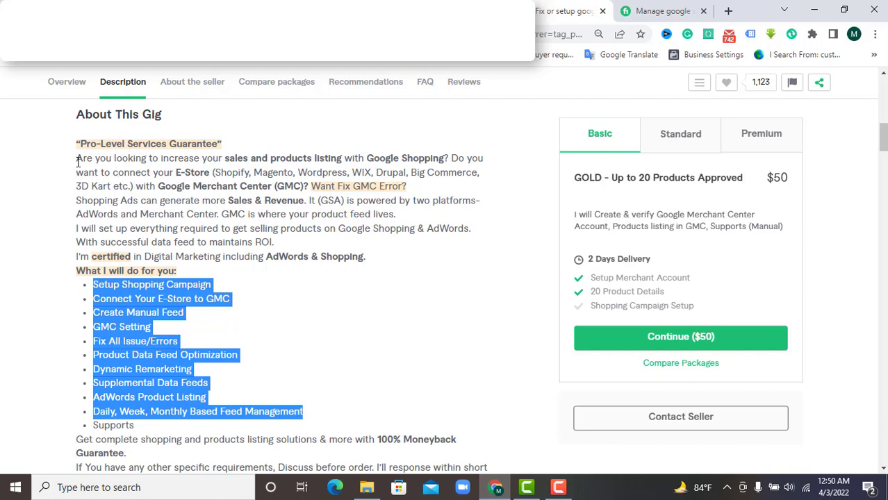
left_click_drag(77, 158, 184, 397)
right_click(179, 347)
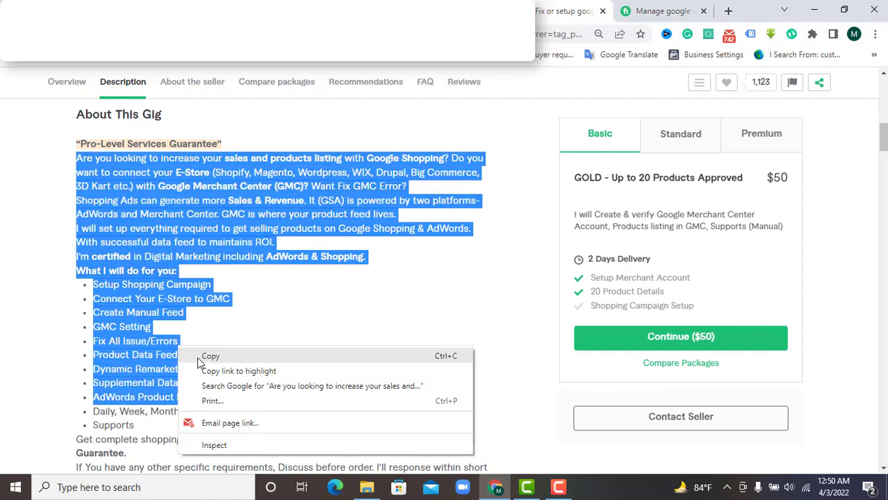
left_click(207, 357)
Return to the gig being created and paste the copied text into the Briefly Describe Your Gig field
left_click(139, 10)
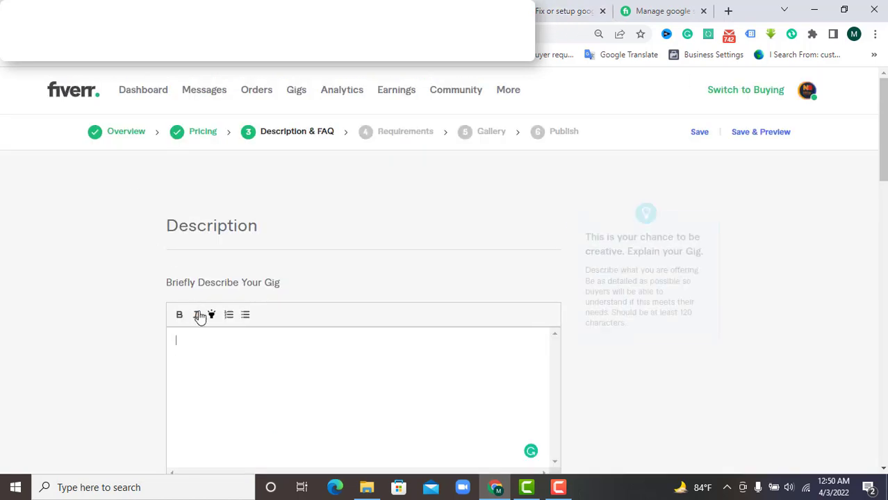
right_click(201, 346)
left_click(262, 232)
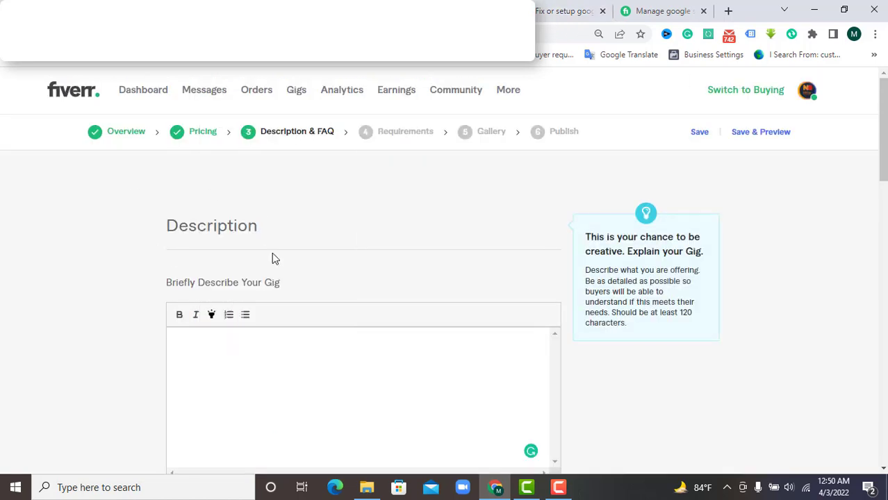
scroll(327, 340, "up", 5)
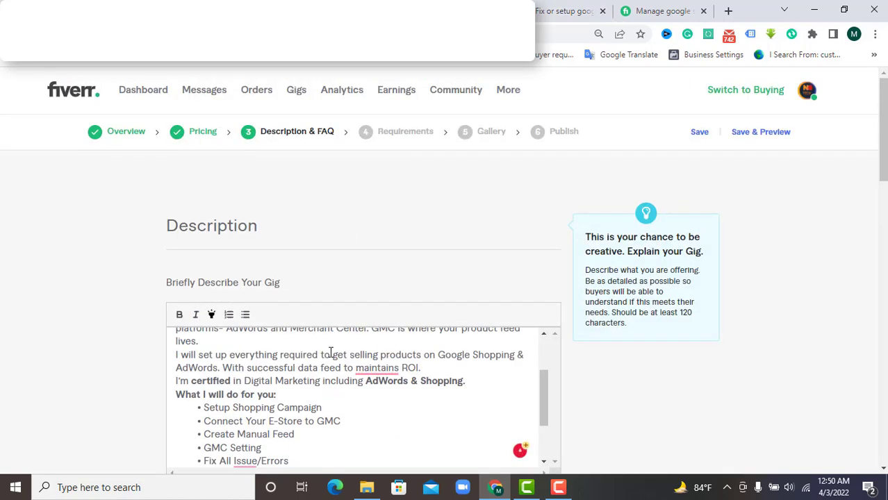
scroll(620, 351, "down", 2)
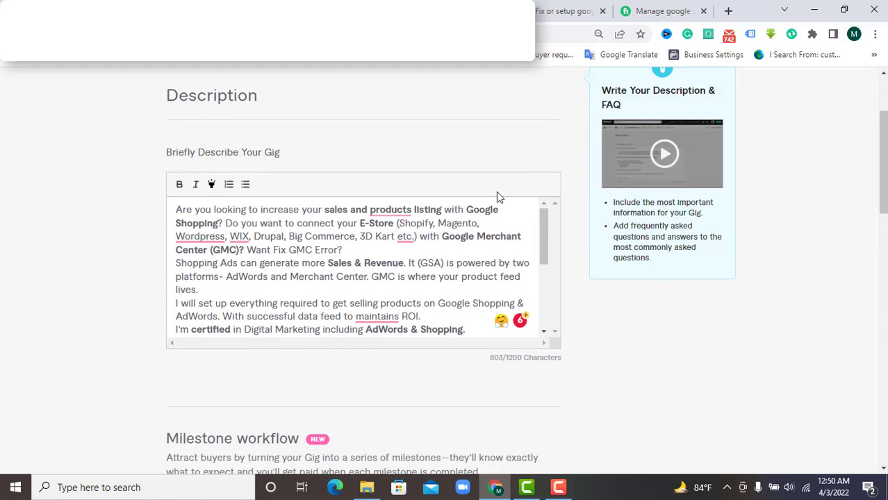
Remove the text from "Shopping? Do you want to connect" through "Want Fix GMC Error?" and insert a blank line before "I will set up everything"
scroll(313, 258, "up", 2)
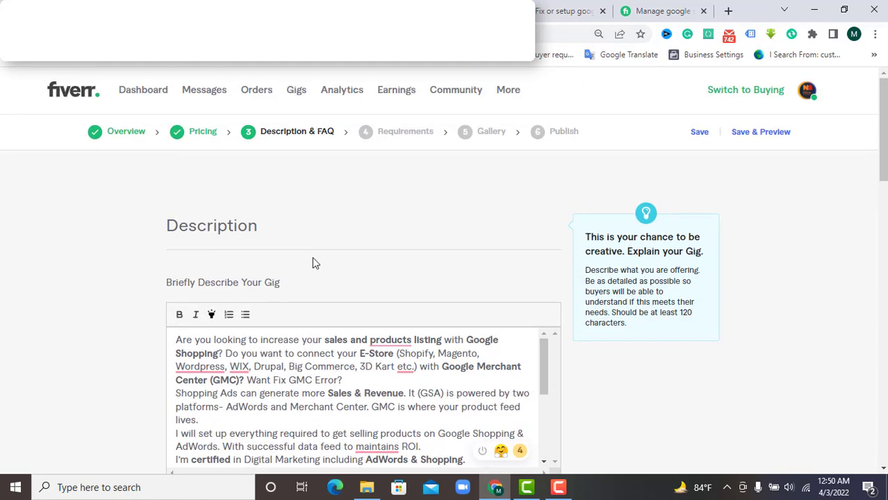
scroll(312, 262, "down", 2)
scroll(244, 256, "down", 3)
scroll(257, 259, "up", 3)
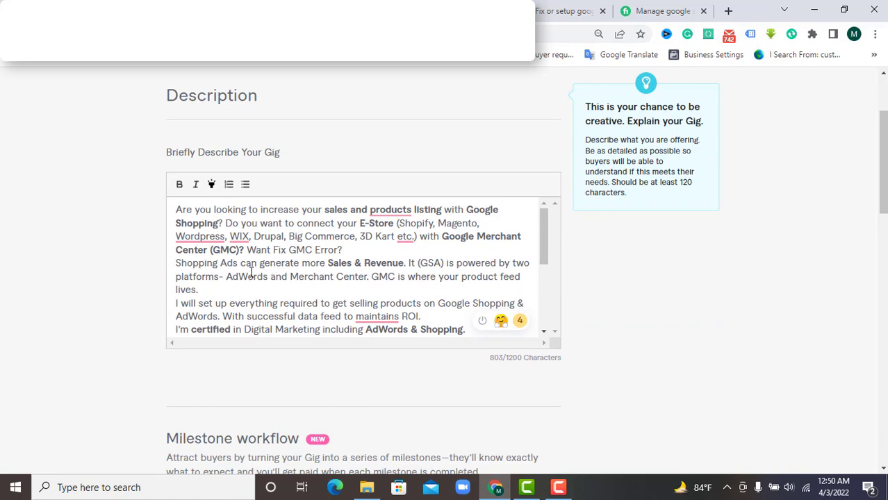
left_click_drag(347, 251, 174, 224)
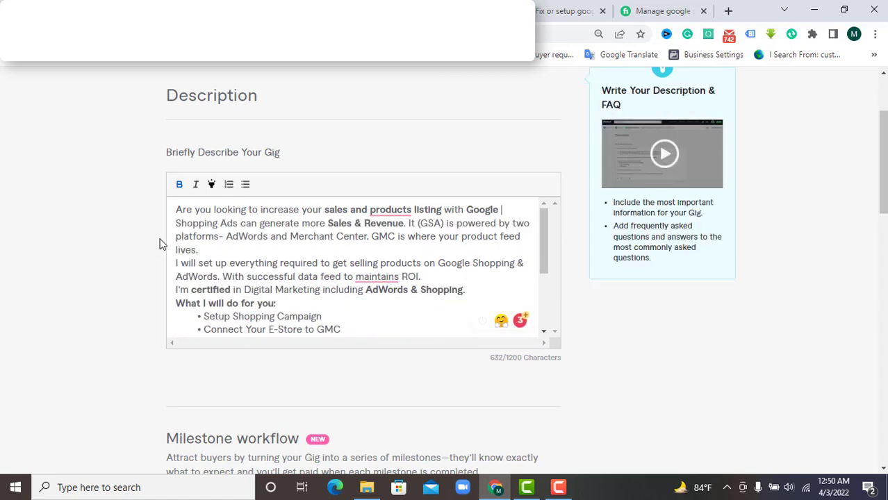
key("BackSpace")
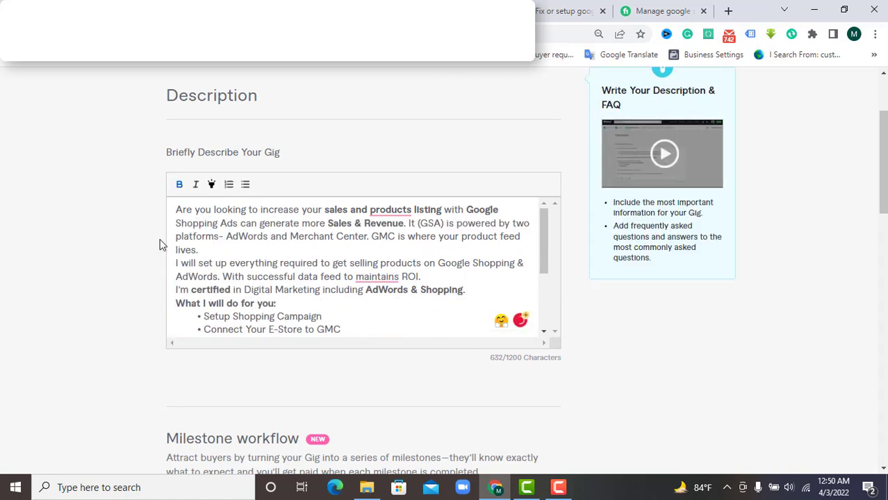
left_click(227, 250)
key("Return")
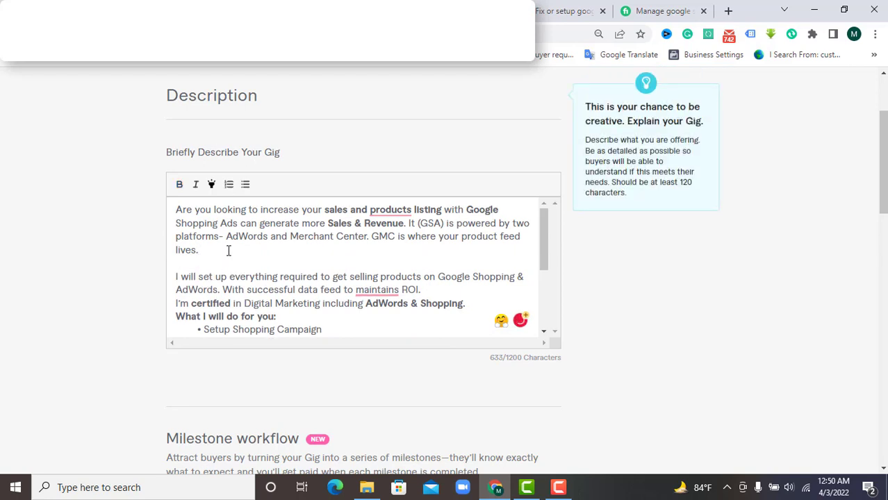
Try numbering the nine items under What I will do for you, and switch the list back to bullets
scroll(349, 291, "down", 3)
scroll(289, 260, "up", 2)
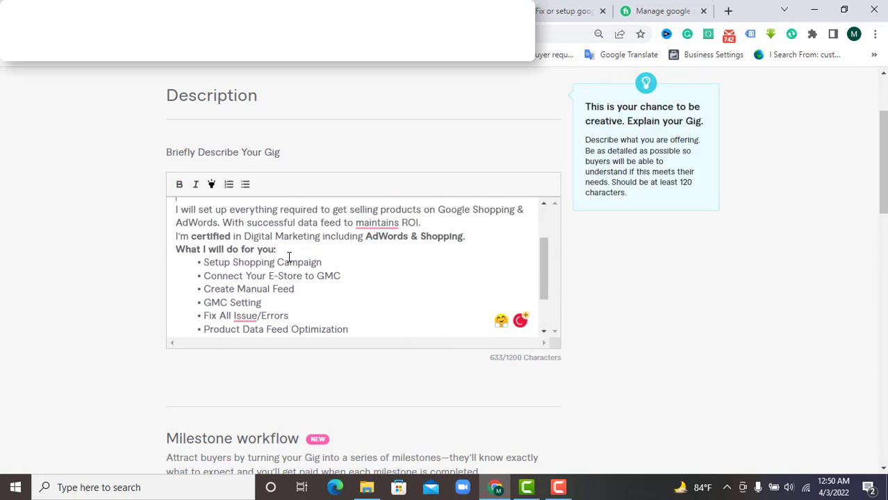
scroll(266, 260, "down", 2)
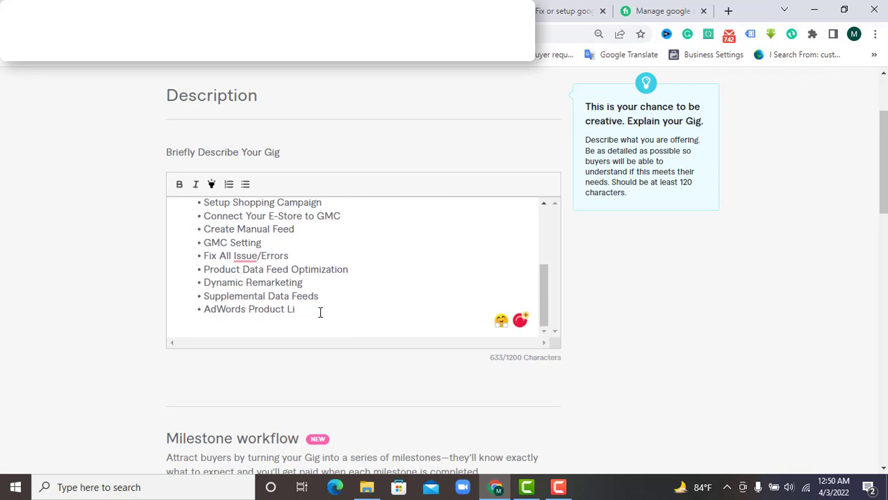
left_click_drag(318, 311, 199, 260)
left_click(229, 184)
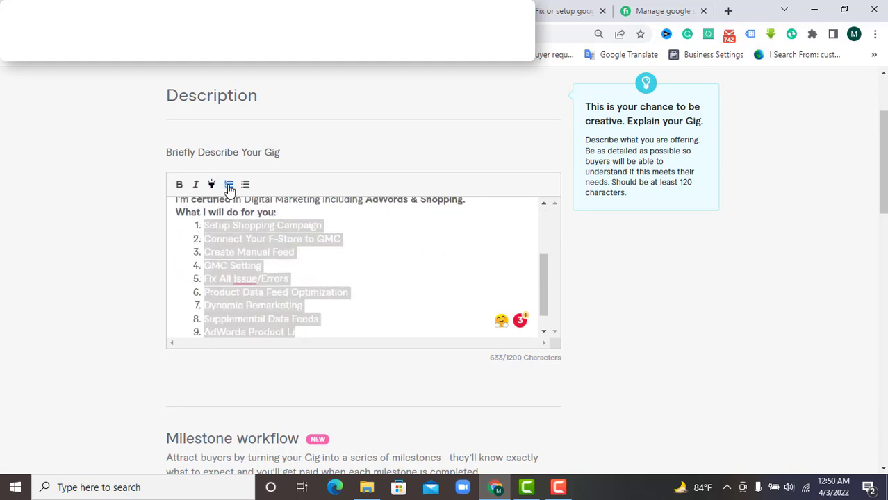
left_click(246, 186)
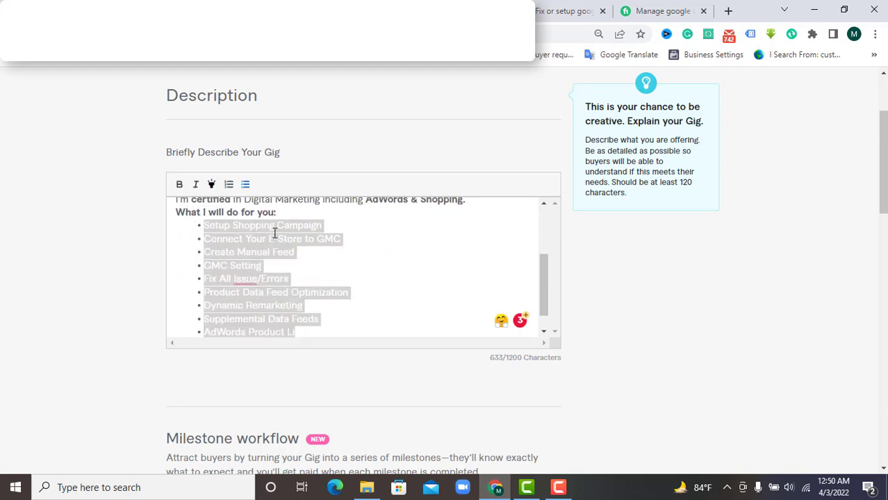
left_click(252, 213)
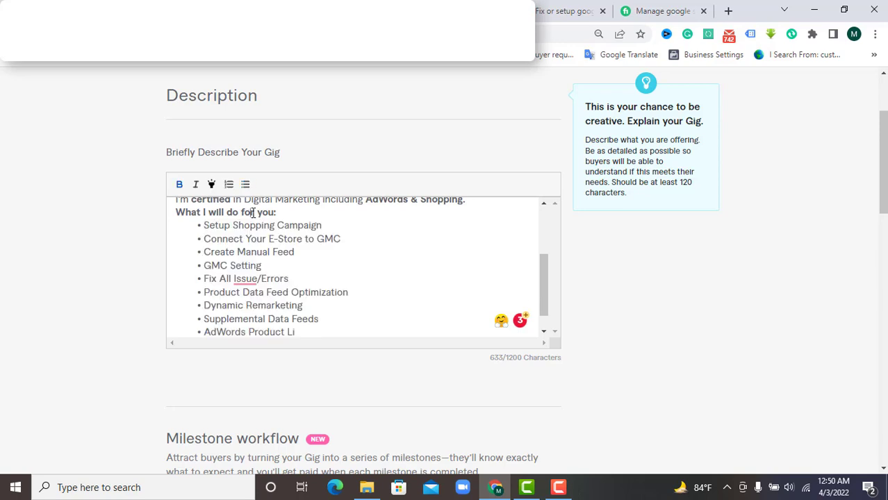
Make the word GMC bold and highlighted in the "Connect Your E-Store to GMC" bullet
scroll(291, 239, "up", 1)
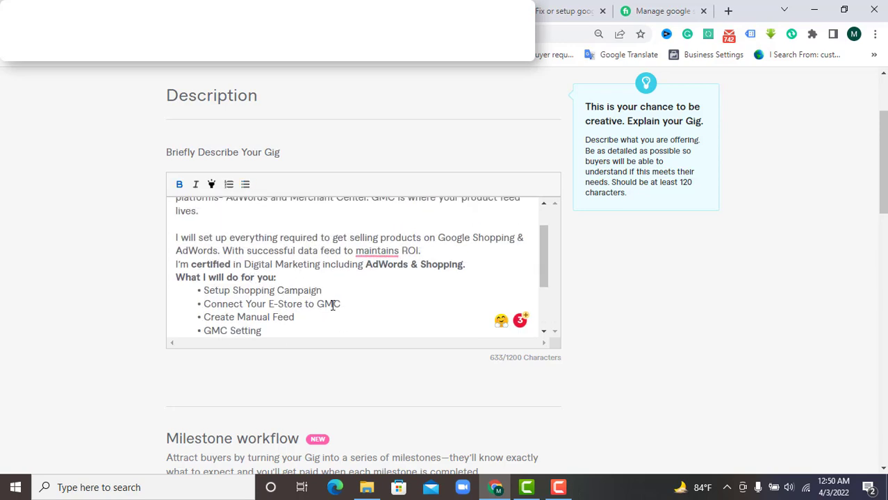
left_click_drag(341, 303, 317, 303)
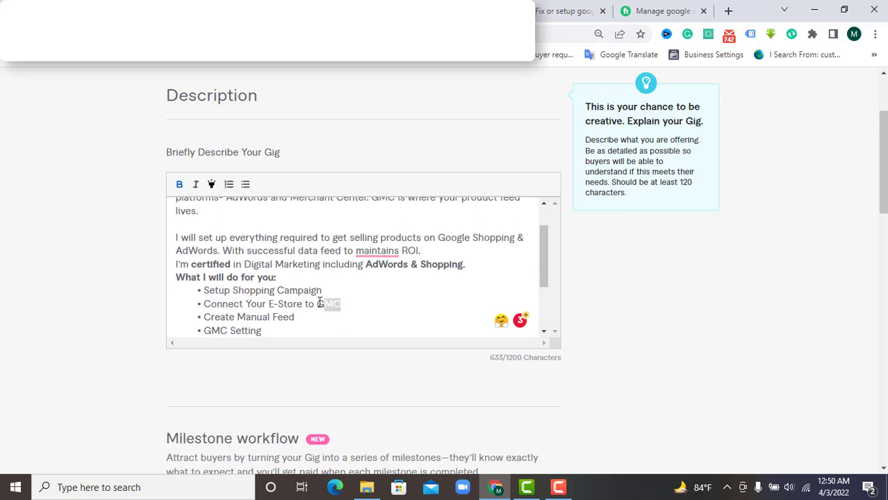
left_click(179, 185)
left_click(358, 305)
scroll(341, 244, "down", 2)
scroll(337, 250, "down", 1)
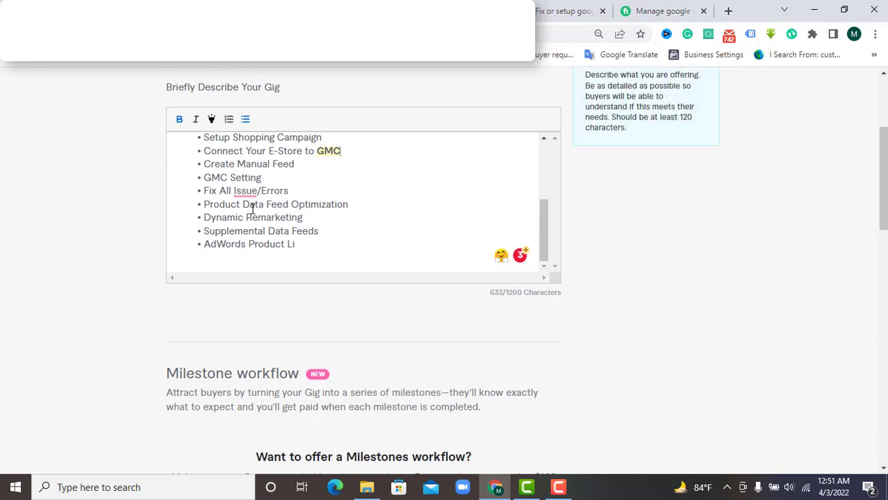
scroll(328, 219, "up", 2)
scroll(278, 223, "down", 2)
scroll(370, 301, "down", 2)
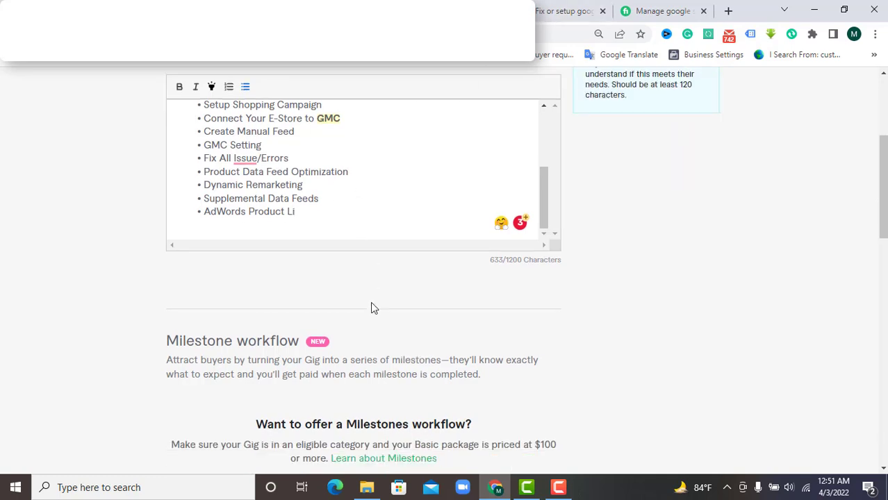
Start a new FAQ entry for the gig and enter the question "Are you sales grantee ?"
scroll(408, 229, "down", 7)
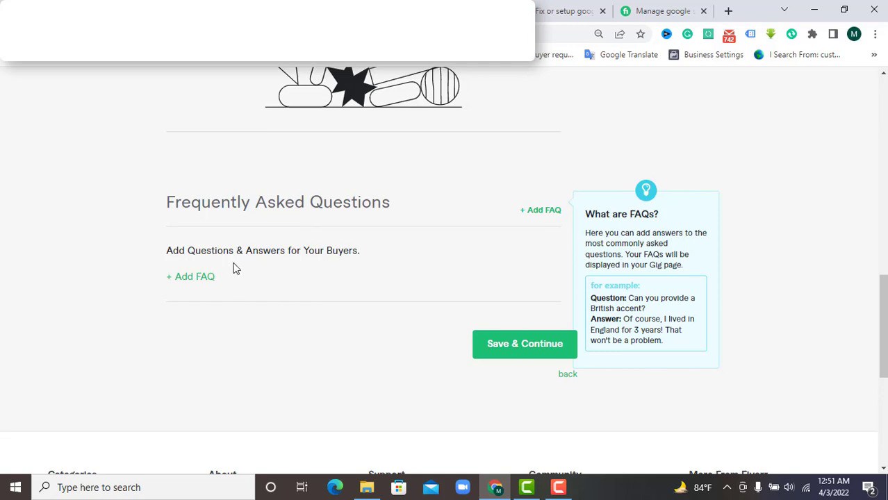
left_click(187, 283)
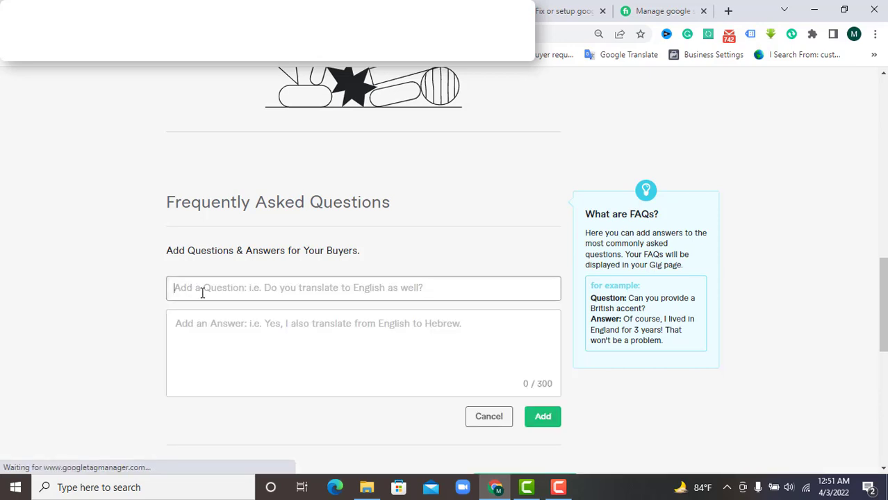
left_click(198, 294)
type("Are you sales grabtee=")
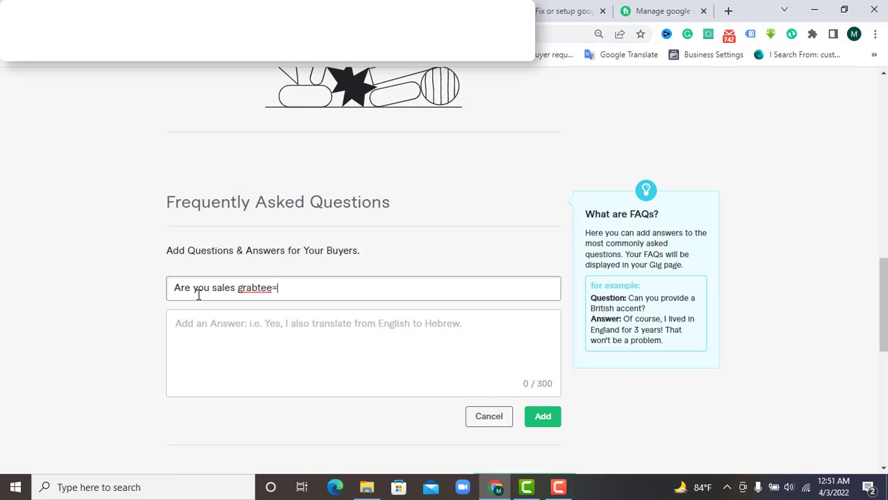
key("BackSpace")
type("ee")
Enter "No," as the answer to the FAQ question and add the entry to the gig
left_click(252, 331)
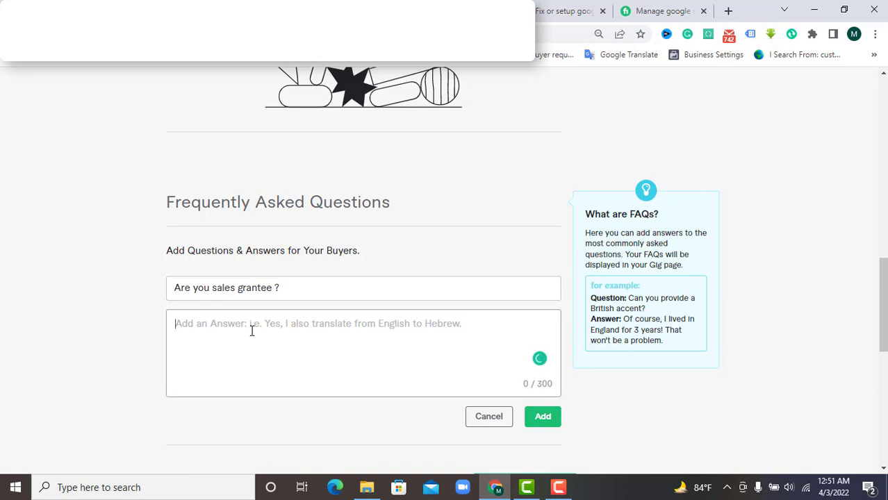
type("No,")
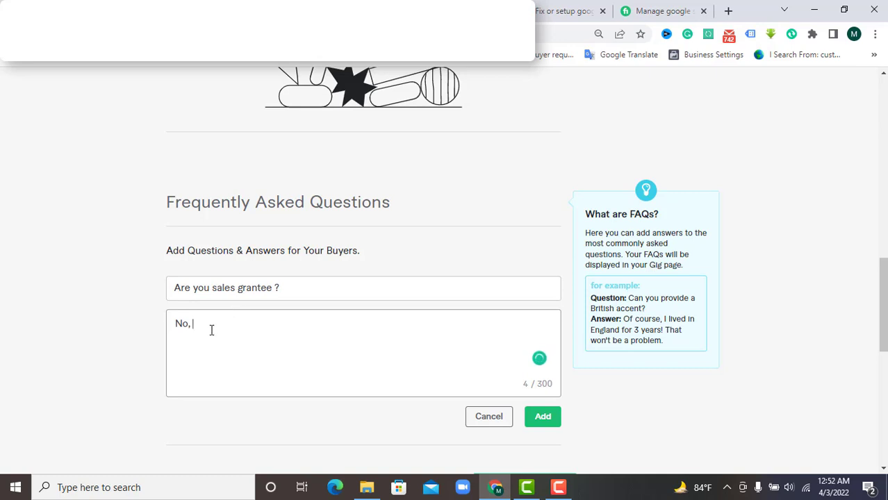
left_click_drag(286, 290, 137, 298)
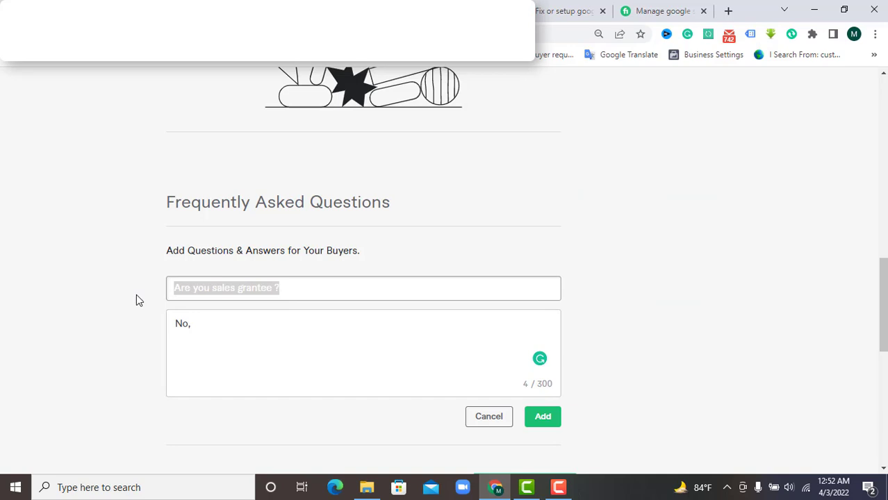
left_click(260, 340)
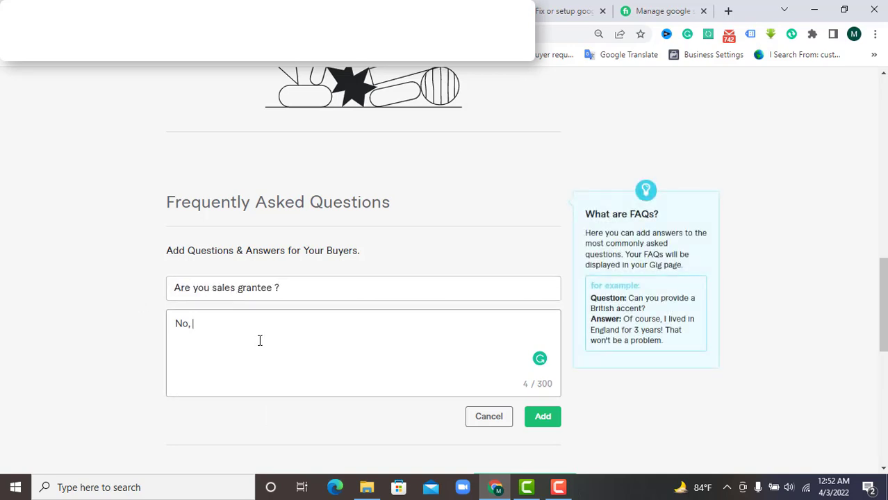
left_click(283, 287)
left_click_drag(283, 287, 132, 290)
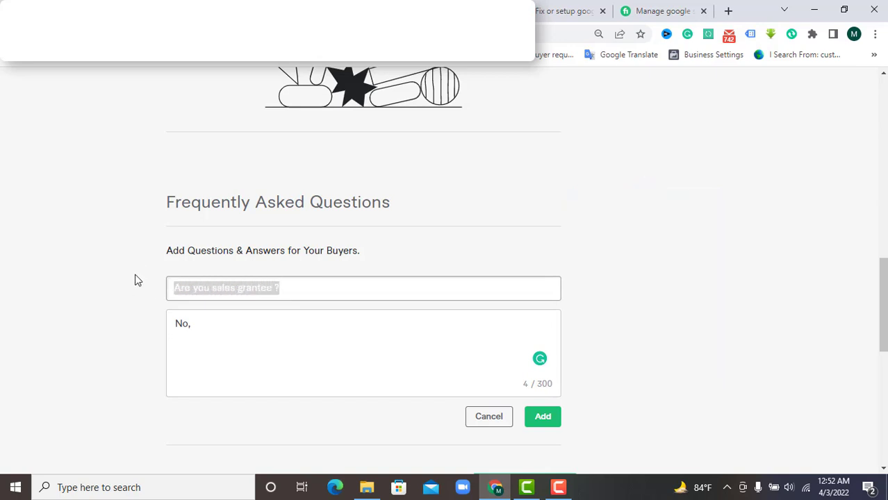
left_click(258, 336)
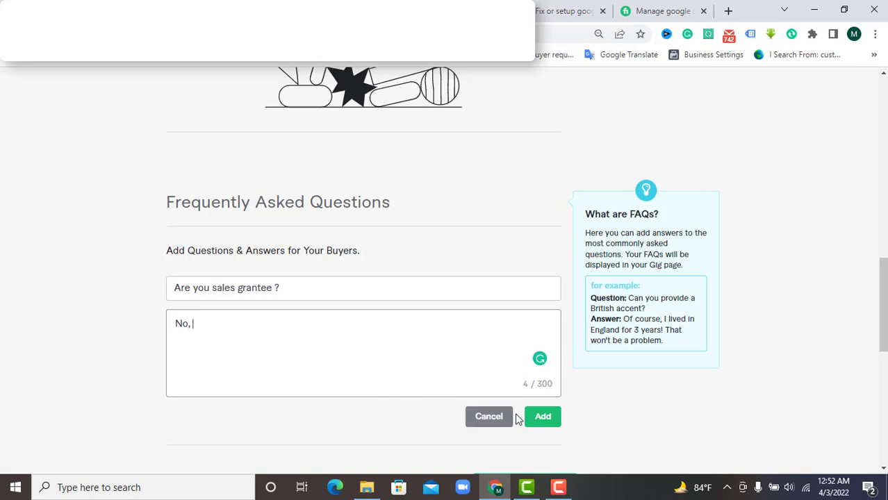
left_click(544, 418)
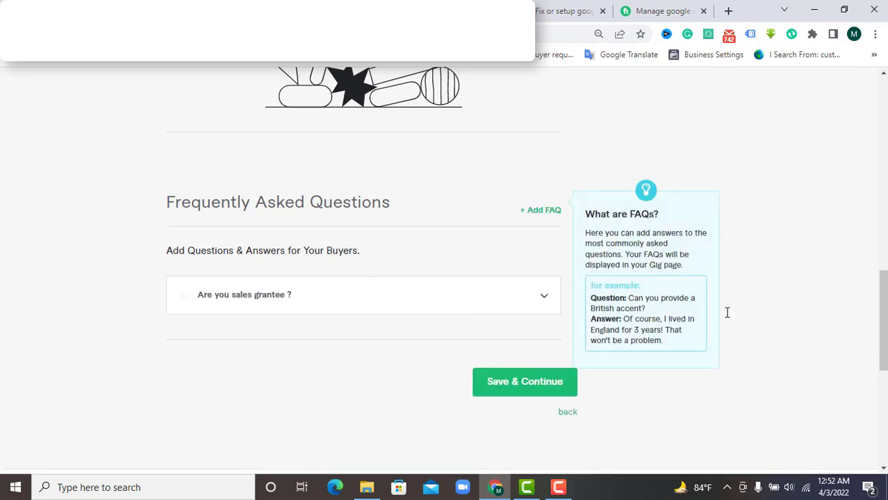
Try to save and continue from the Description & FAQ stage, and review the gig description from its beginning
left_click(571, 382)
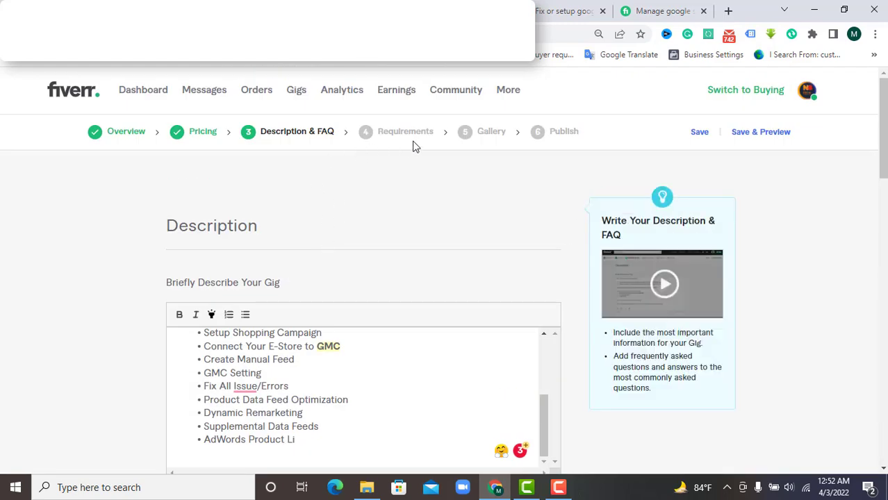
scroll(321, 375, "up", 2)
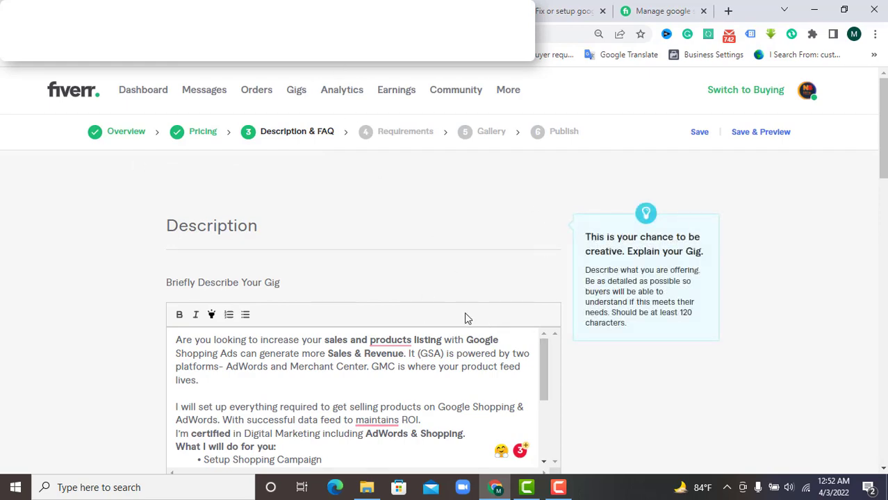
scroll(486, 358, "down", 1)
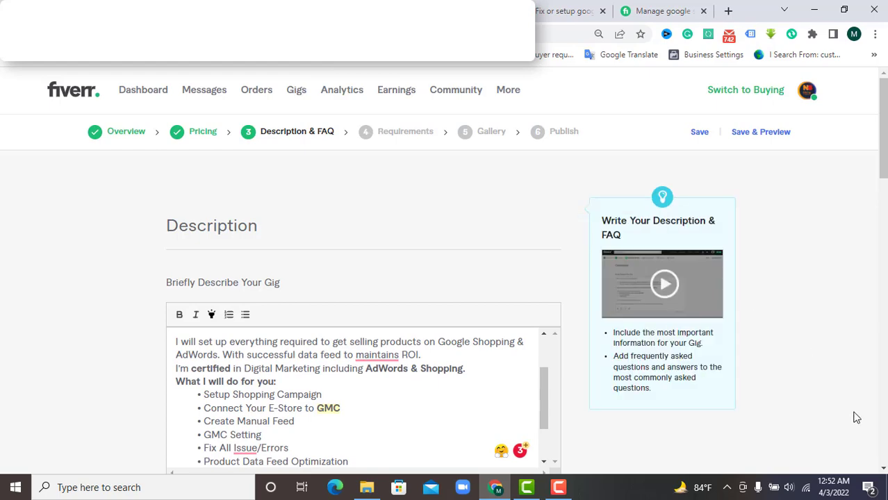
scroll(784, 358, "down", 3)
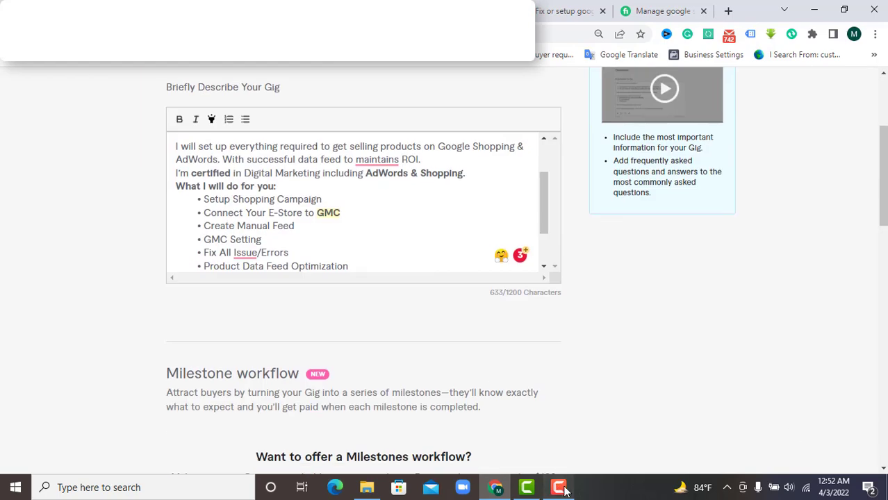